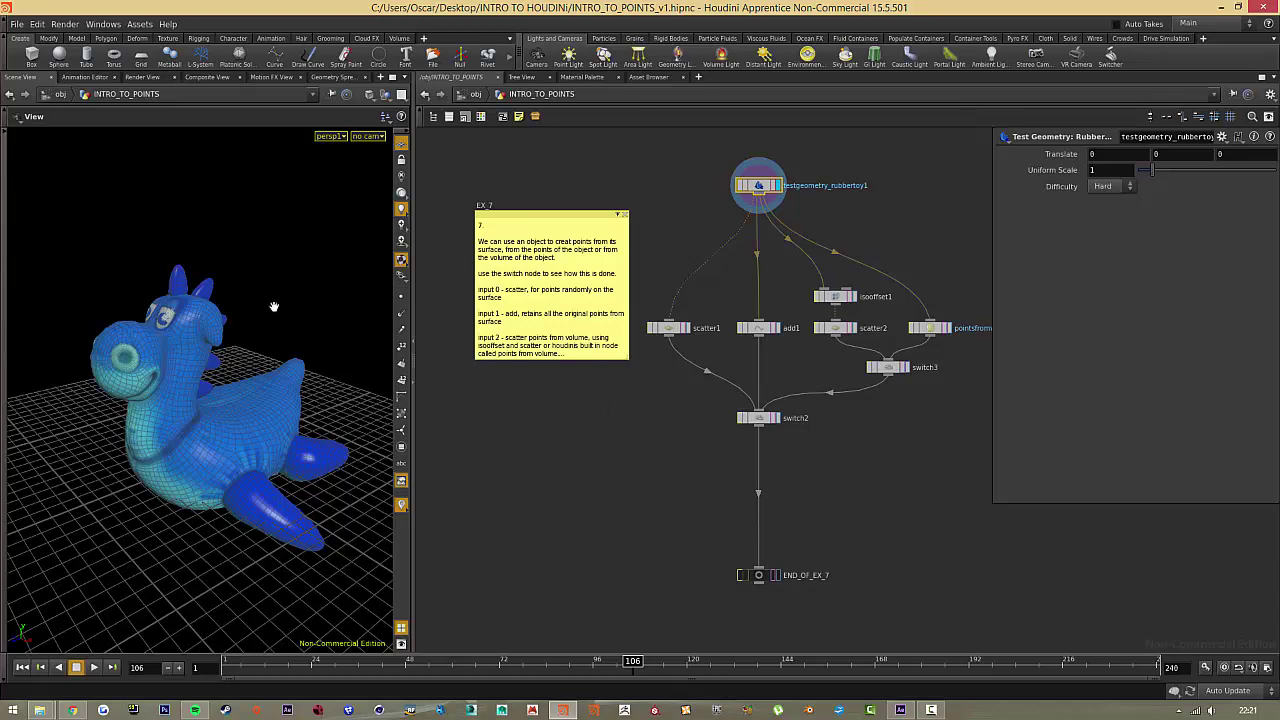
Display the scatter1 node's output, open its parameters and inspect the scattered points from several angles
{"action": "mouse_move", "coordinate": [235, 330]}
{"action": "left_mouse_down"}
{"action": "mouse_move", "coordinate": [300, 342]}
{"action": "mouse_move", "coordinate": [248, 330]}
{"action": "left_mouse_up"}
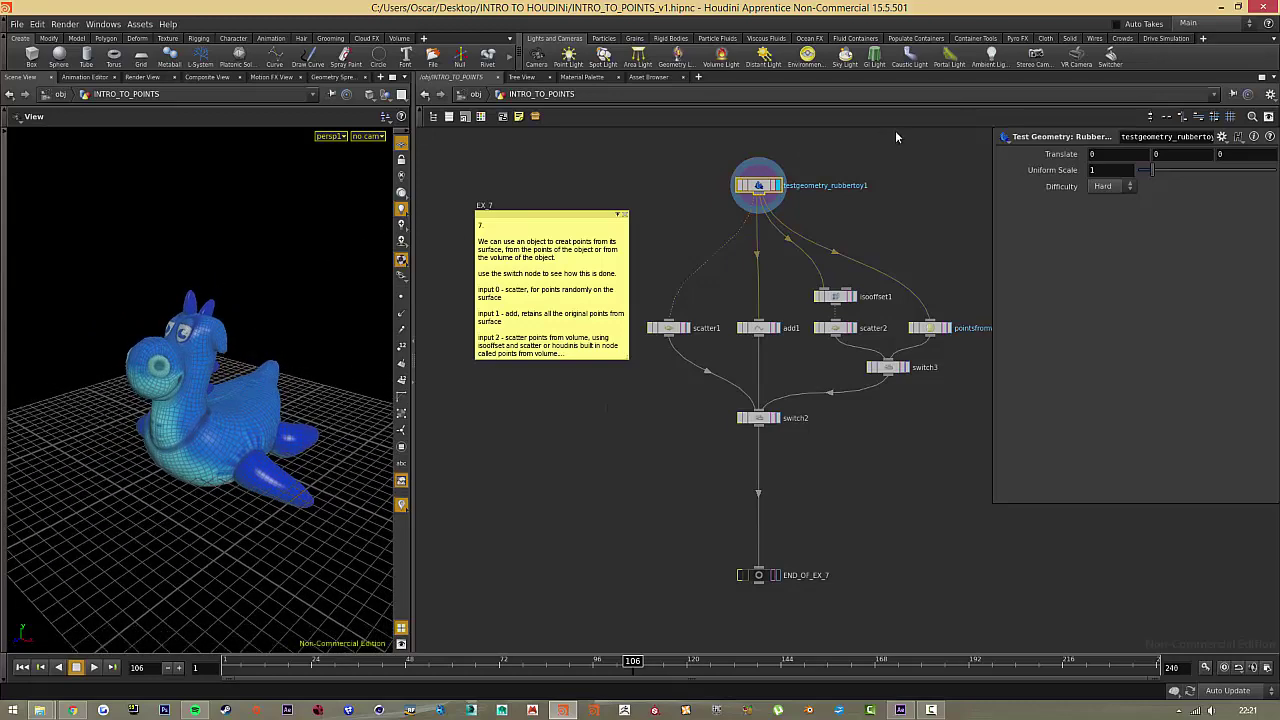
{"action": "left_click_drag", "start_coordinate": [846, 216], "coordinate": [680, 158]}
{"action": "left_click", "coordinate": [688, 329]}
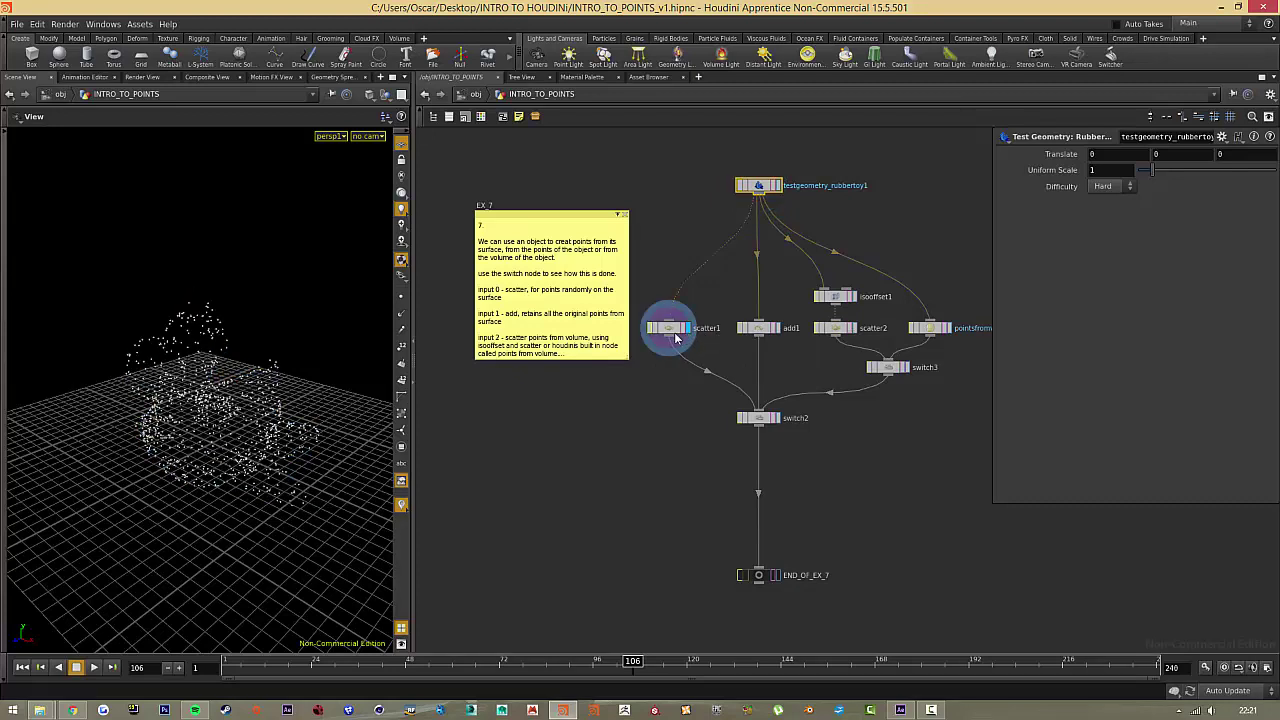
{"action": "left_click", "coordinate": [678, 338]}
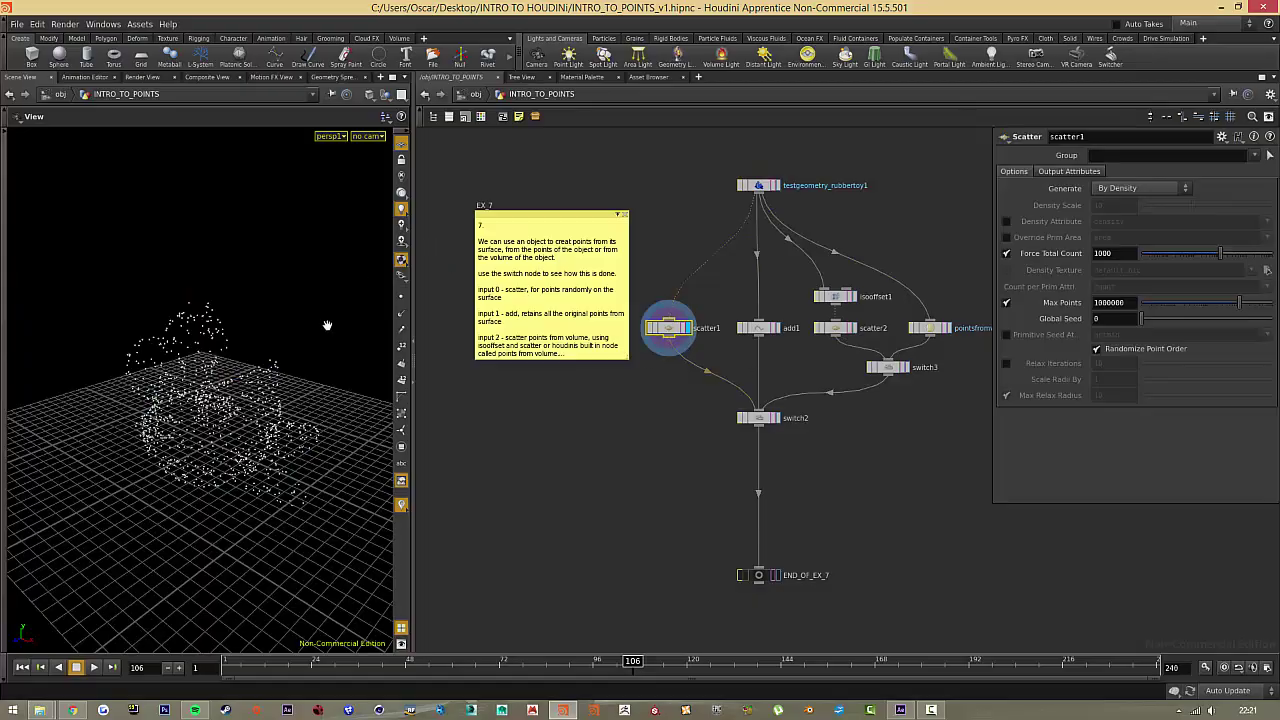
{"action": "mouse_move", "coordinate": [305, 350]}
{"action": "left_mouse_down"}
{"action": "mouse_move", "coordinate": [180, 326]}
{"action": "mouse_move", "coordinate": [150, 306]}
{"action": "mouse_move", "coordinate": [279, 289]}
{"action": "mouse_move", "coordinate": [240, 330]}
{"action": "mouse_move", "coordinate": [331, 429]}
{"action": "mouse_move", "coordinate": [291, 434]}
{"action": "mouse_move", "coordinate": [151, 360]}
{"action": "mouse_move", "coordinate": [249, 340]}
{"action": "mouse_move", "coordinate": [317, 280]}
{"action": "mouse_move", "coordinate": [302, 338]}
{"action": "left_mouse_up"}
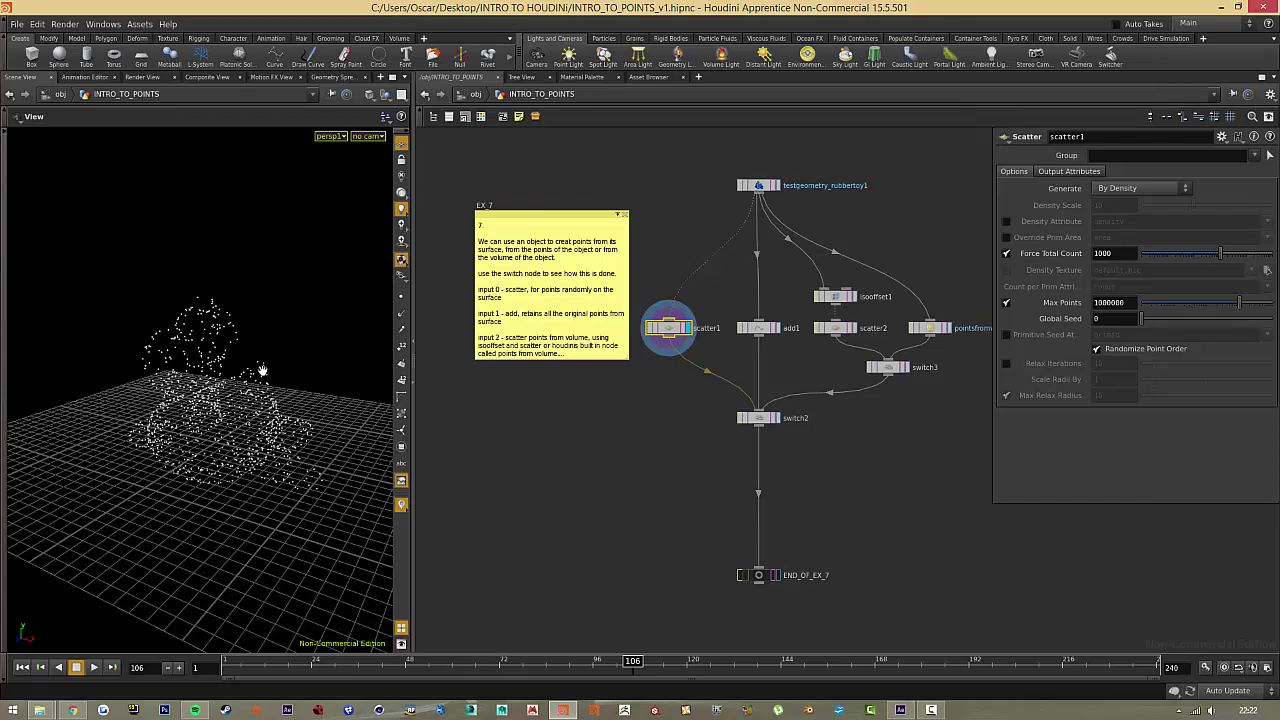
{"action": "mouse_move", "coordinate": [262, 368]}
{"action": "left_mouse_down"}
{"action": "mouse_move", "coordinate": [209, 306]}
{"action": "mouse_move", "coordinate": [251, 361]}
{"action": "left_mouse_up"}
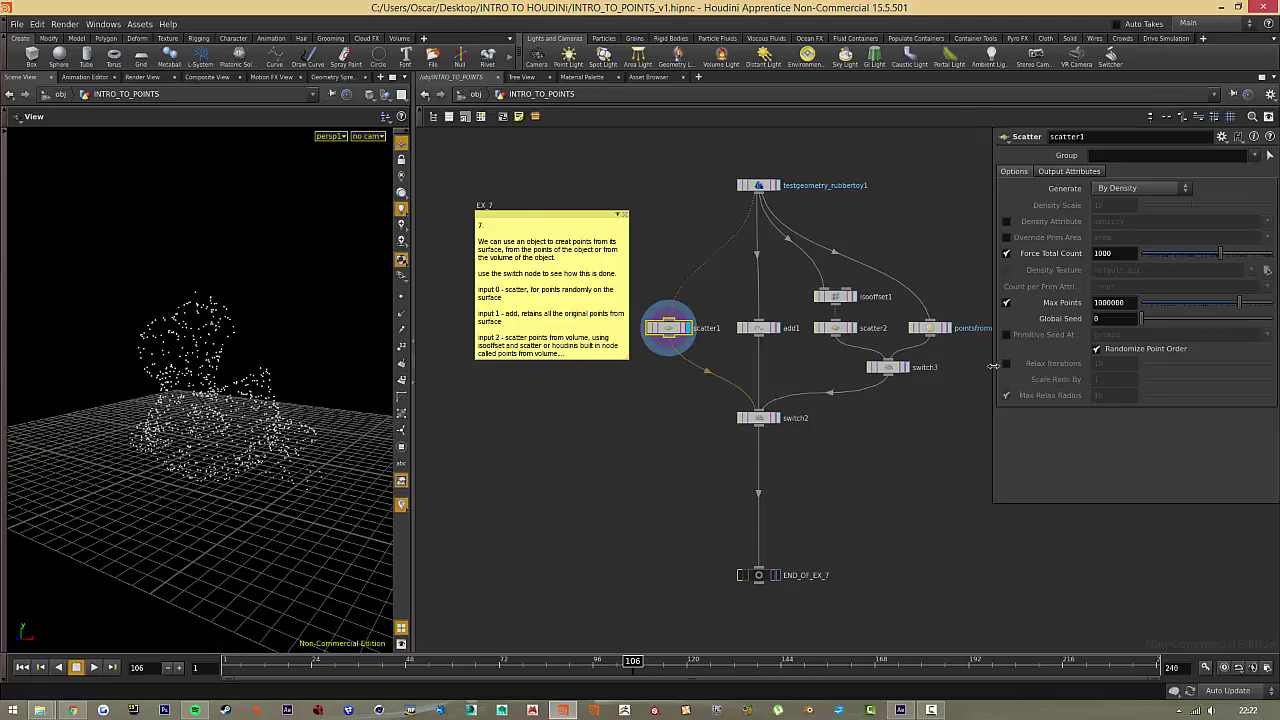
Try Relax Iterations on the scatter1 node, inspect the point spacing and turn the option off again
{"action": "left_click", "coordinate": [1007, 364]}
{"action": "left_click_drag", "start_coordinate": [8, 433], "coordinate": [200, 440]}
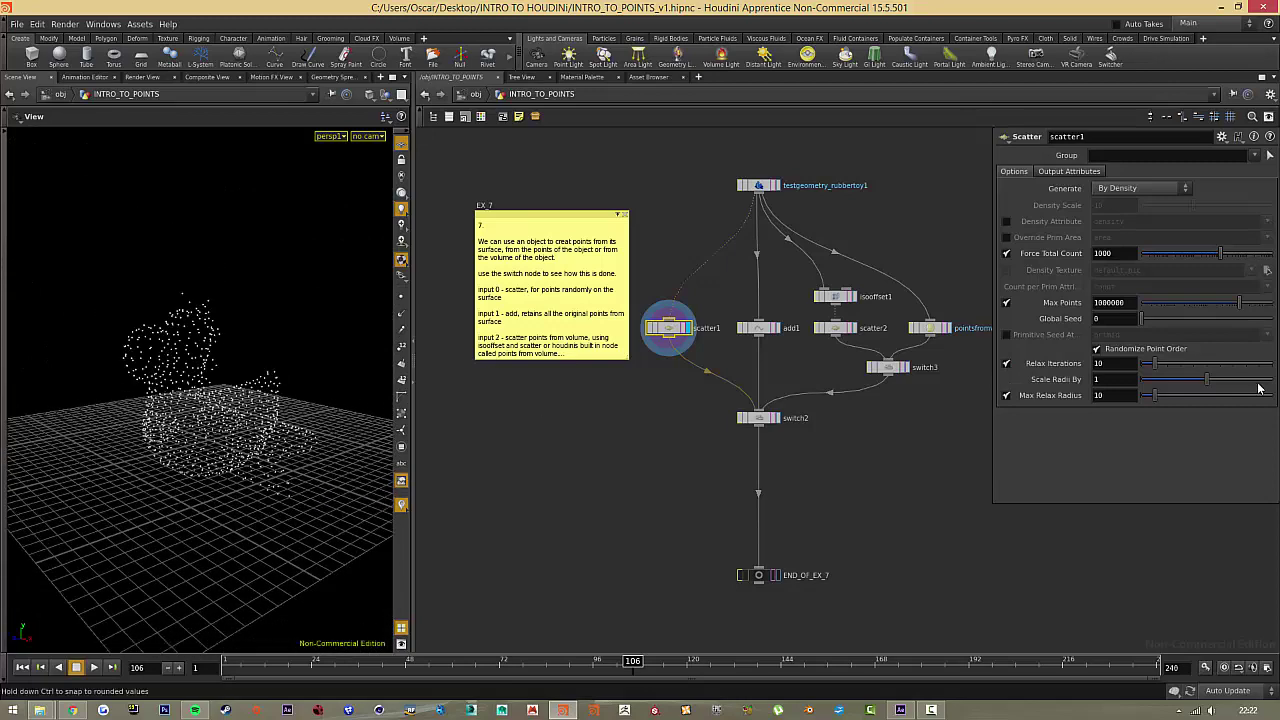
{"action": "left_click", "coordinate": [1006, 364]}
{"action": "left_click_drag", "start_coordinate": [227, 351], "coordinate": [194, 316]}
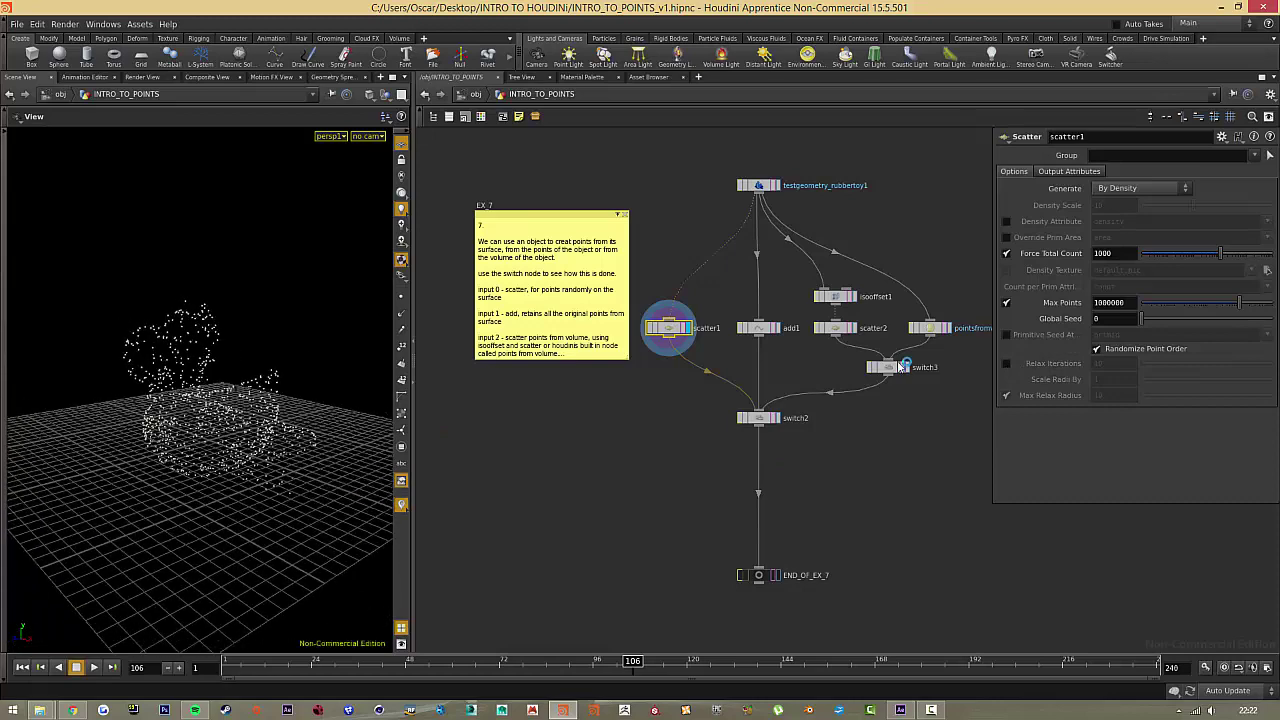
Display the add1 node and toggle Delete Geometry But Keep the Points off and back on
{"action": "left_click", "coordinate": [780, 333]}
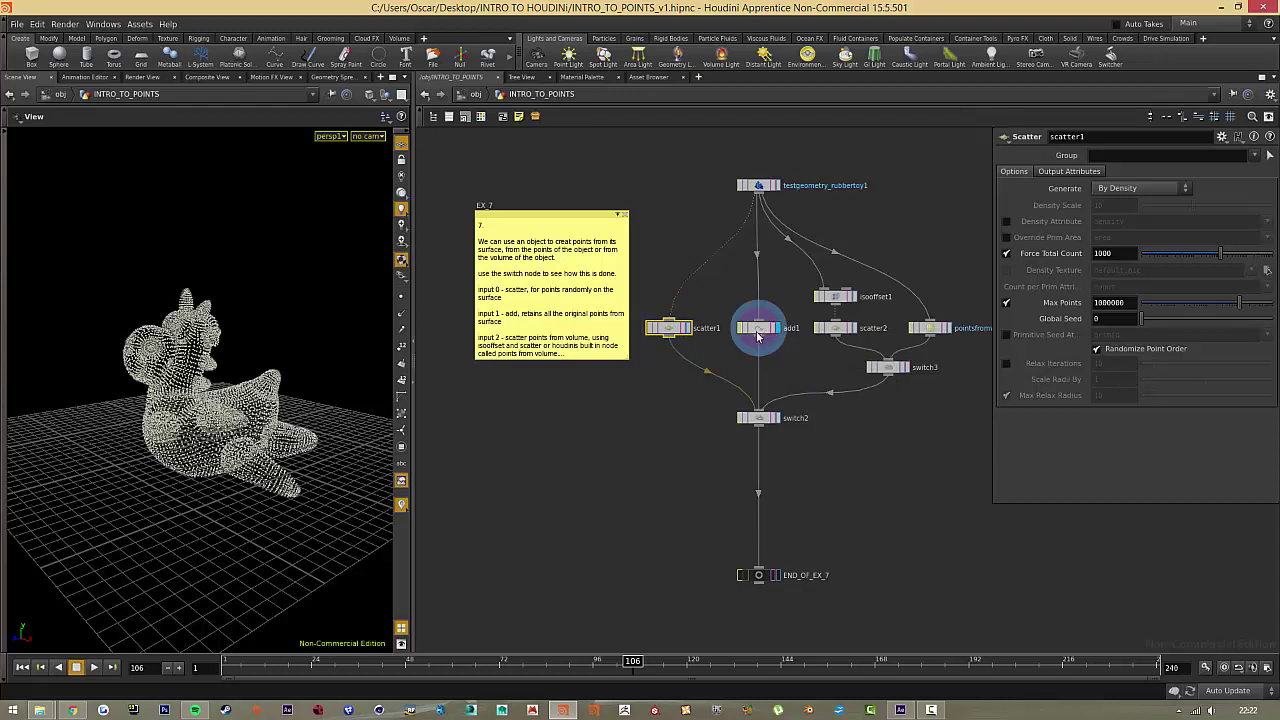
{"action": "left_click", "coordinate": [758, 336]}
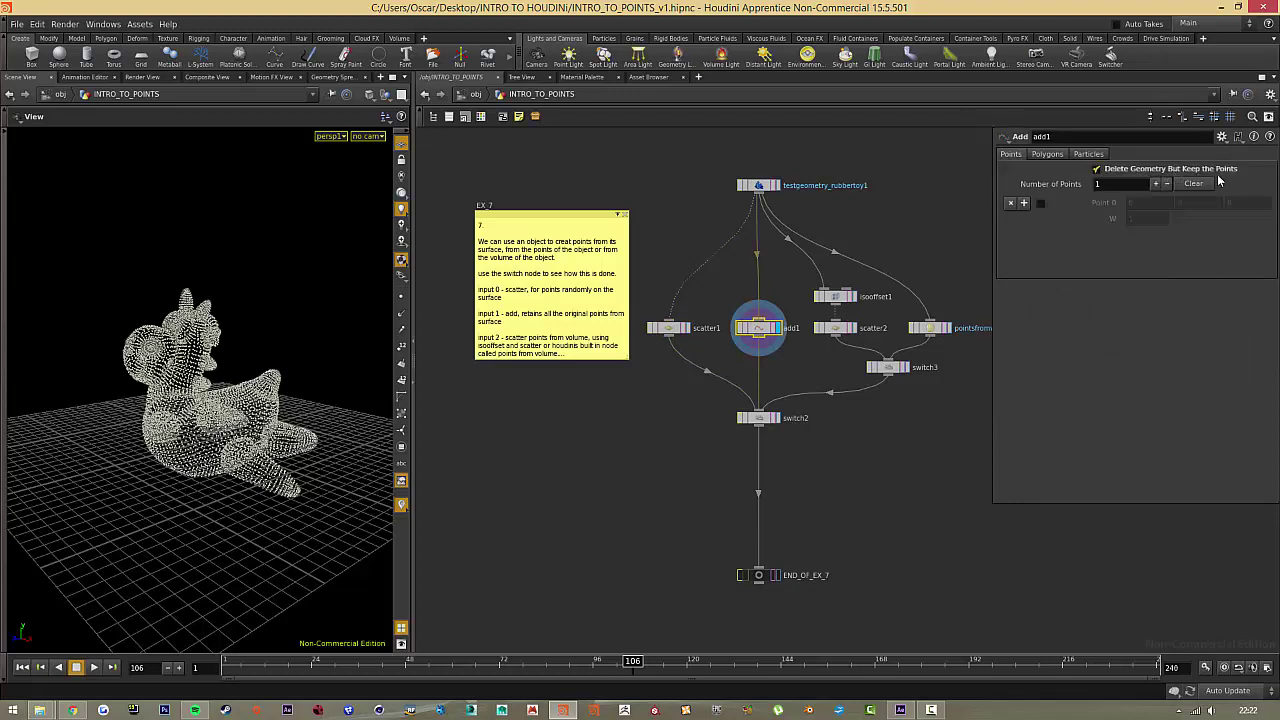
{"action": "left_click", "coordinate": [1096, 169]}
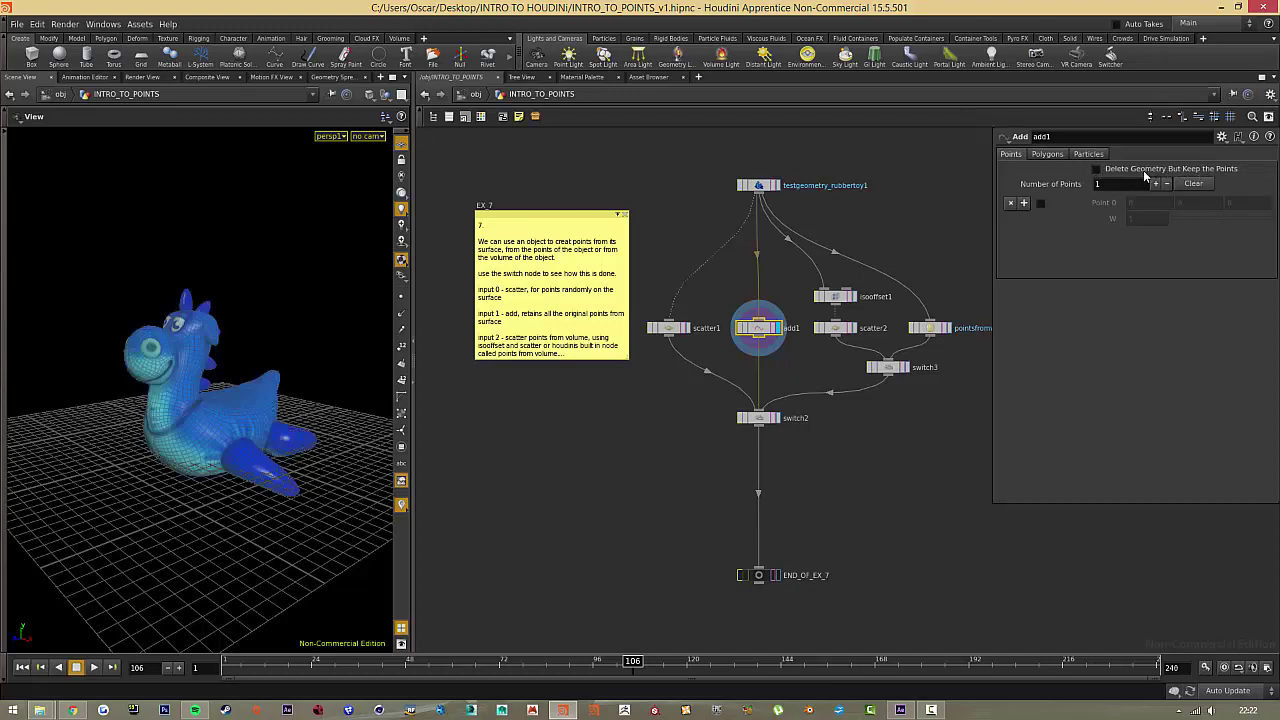
{"action": "left_click", "coordinate": [1144, 171]}
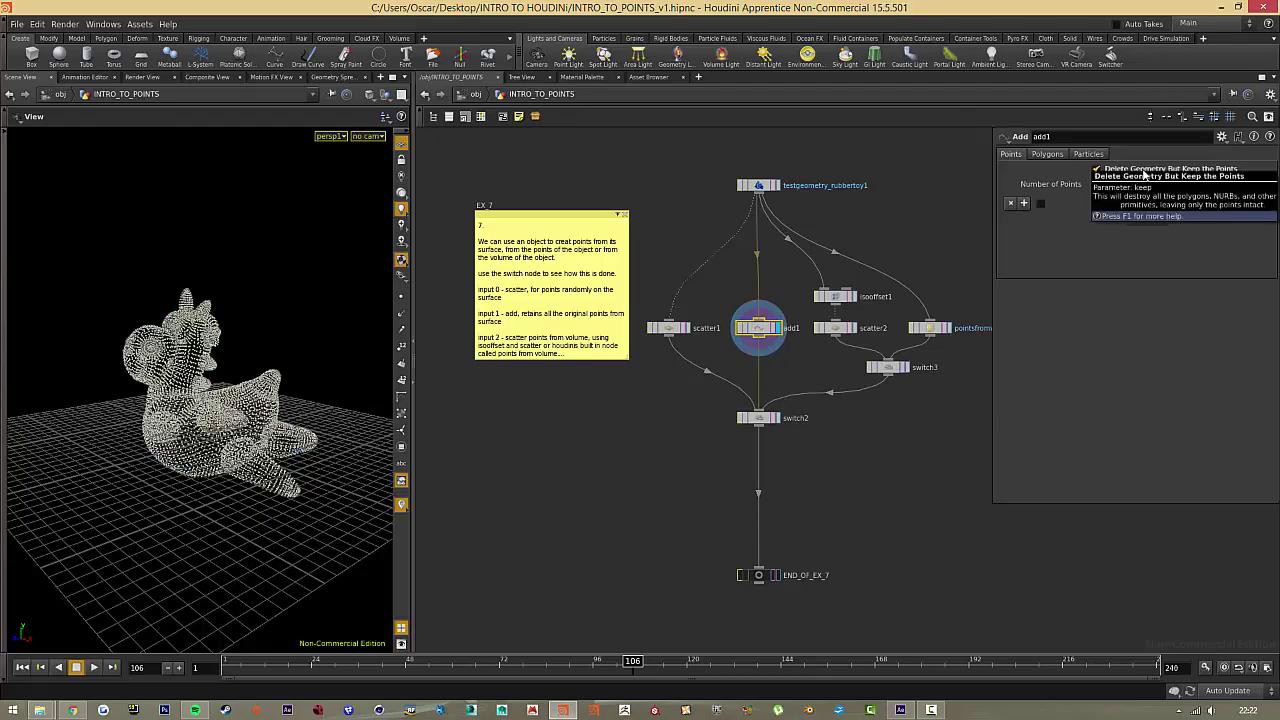
Compare the add1 node's geometry info with Delete Geometry But Keep the Points disabled and re-enabled
{"action": "left_click_drag", "start_coordinate": [5, 403], "coordinate": [263, 405]}
{"action": "left_click", "coordinate": [1168, 173]}
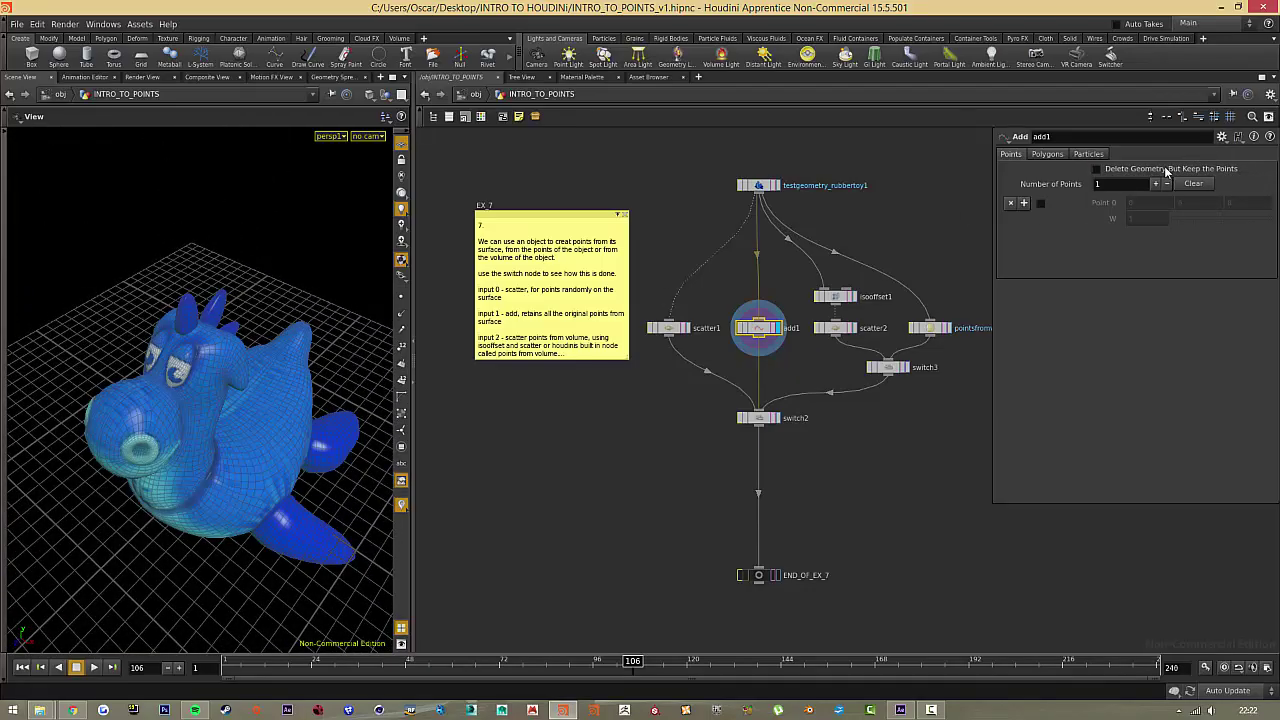
{"action": "middle_click", "coordinate": [756, 333]}
{"action": "left_click", "coordinate": [1150, 170]}
{"action": "middle_click", "coordinate": [759, 331]}
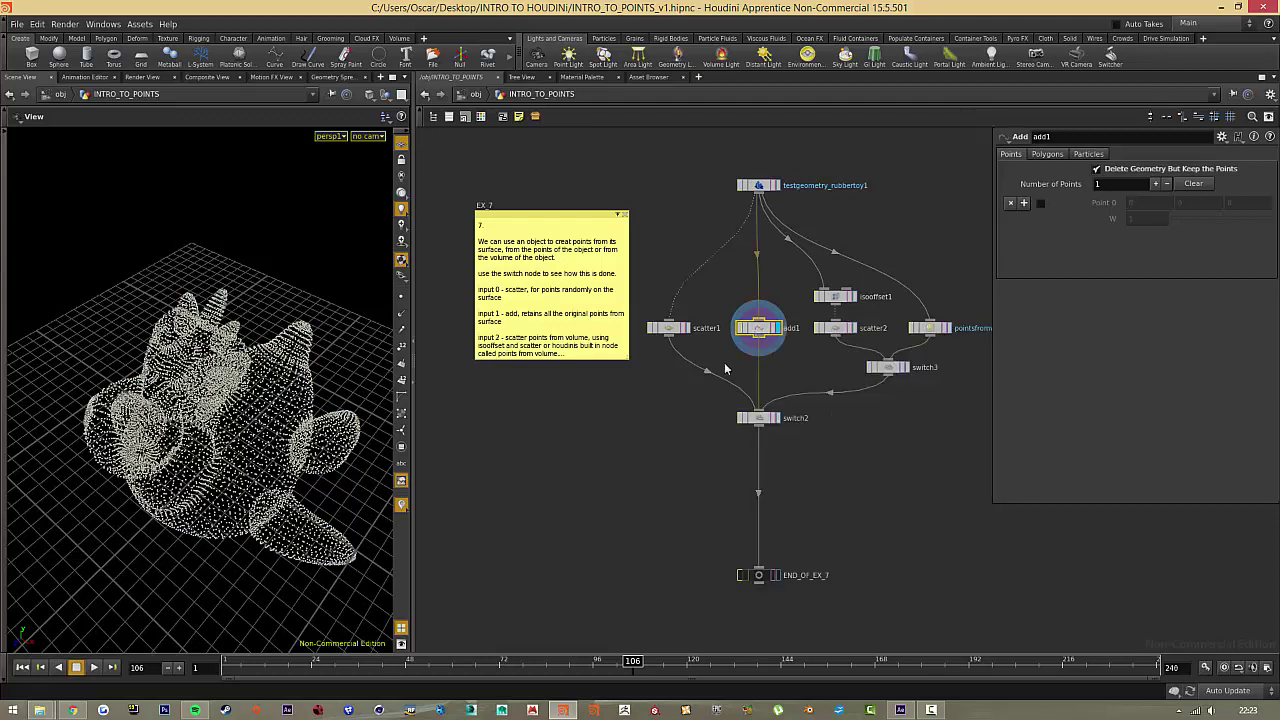
Review the scatter1 node's parameters against the add1 node's while add1's points are displayed
{"action": "left_click_drag", "start_coordinate": [314, 379], "coordinate": [285, 403]}
{"action": "left_click_drag", "start_coordinate": [648, 357], "coordinate": [652, 358]}
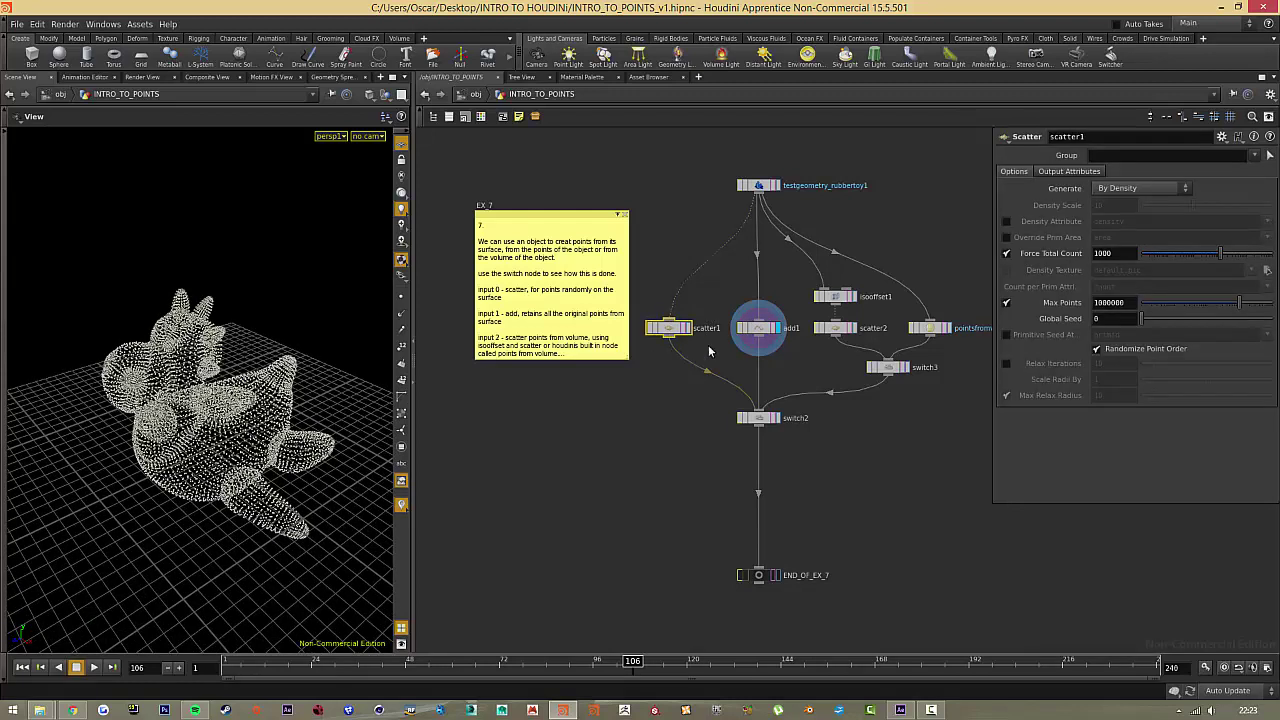
{"action": "left_click", "coordinate": [750, 332]}
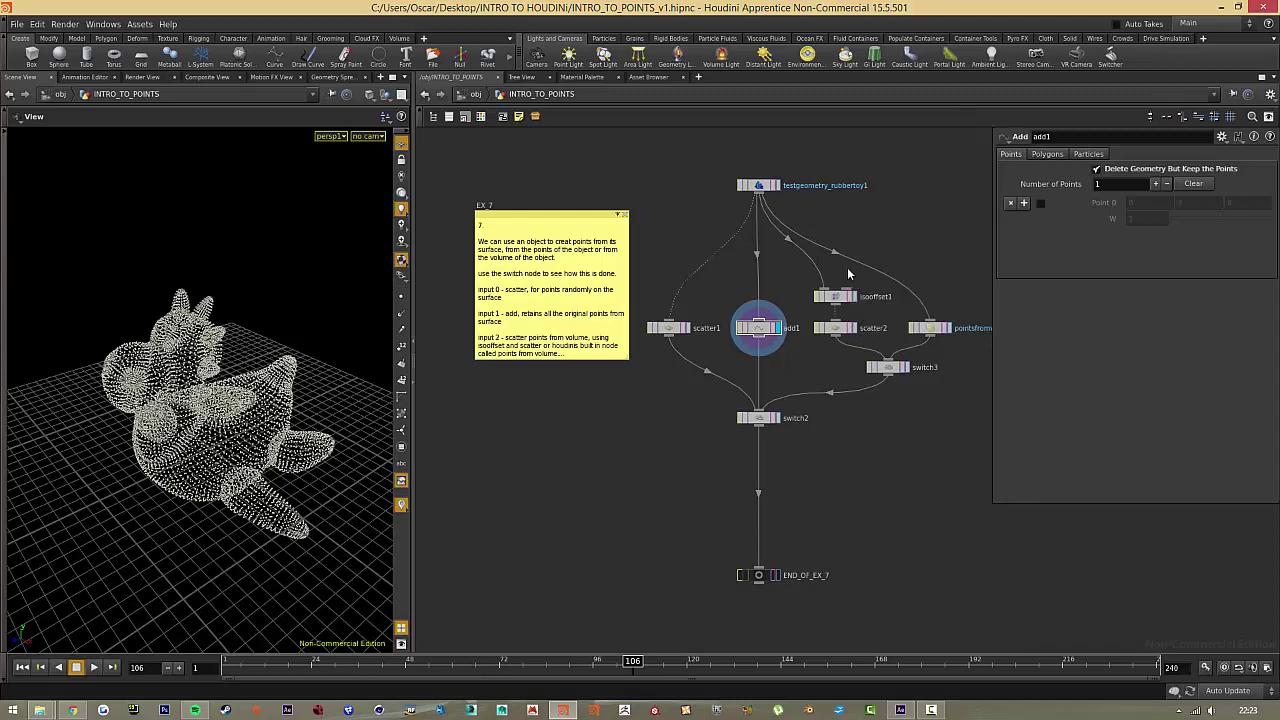
Display the isooffset1 fog volume and set its Uniform Sampling Divs to 50
{"action": "left_click", "coordinate": [850, 300]}
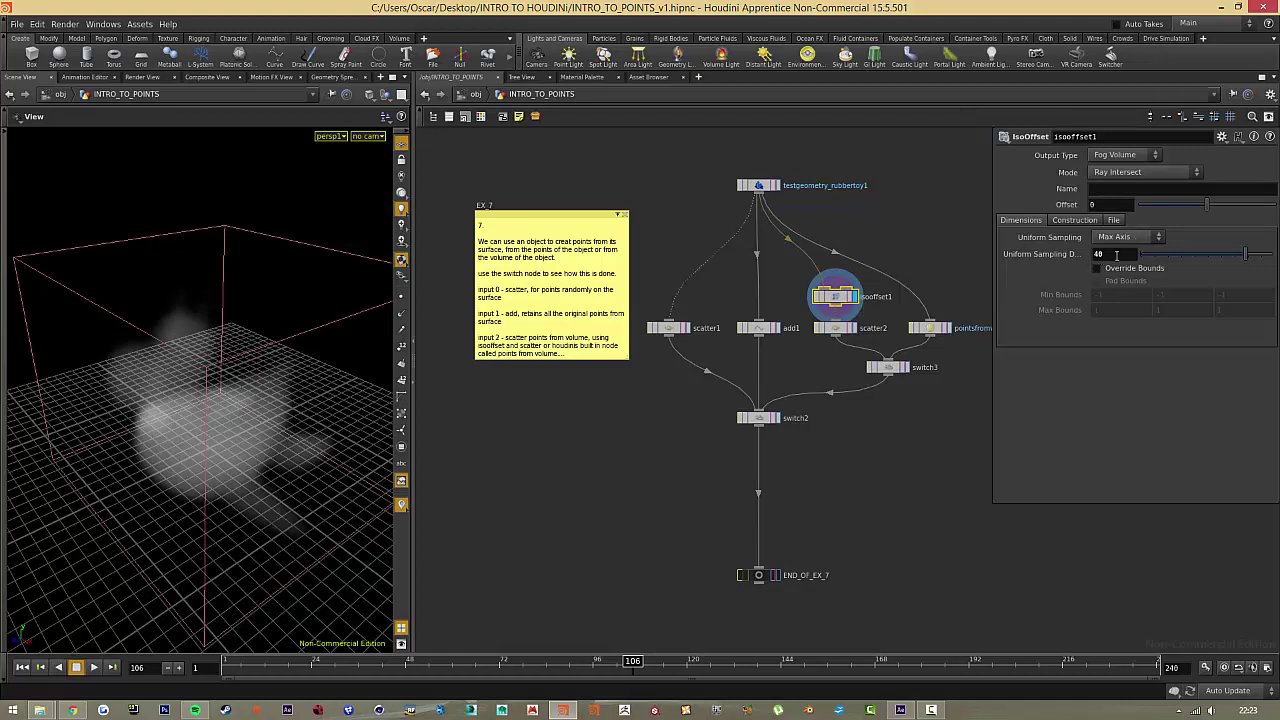
{"action": "left_click", "coordinate": [1116, 255]}
{"action": "type", "text": "50"}
{"action": "key", "text": "Return"}
{"action": "left_click_drag", "start_coordinate": [358, 381], "coordinate": [318, 376]}
Try a much lower Uniform Sampling Divs value on isooffset1, inspect the fog volume and restore the value to 50
{"action": "left_click_drag", "start_coordinate": [1130, 254], "coordinate": [1010, 255]}
{"action": "type", "text": "1"}
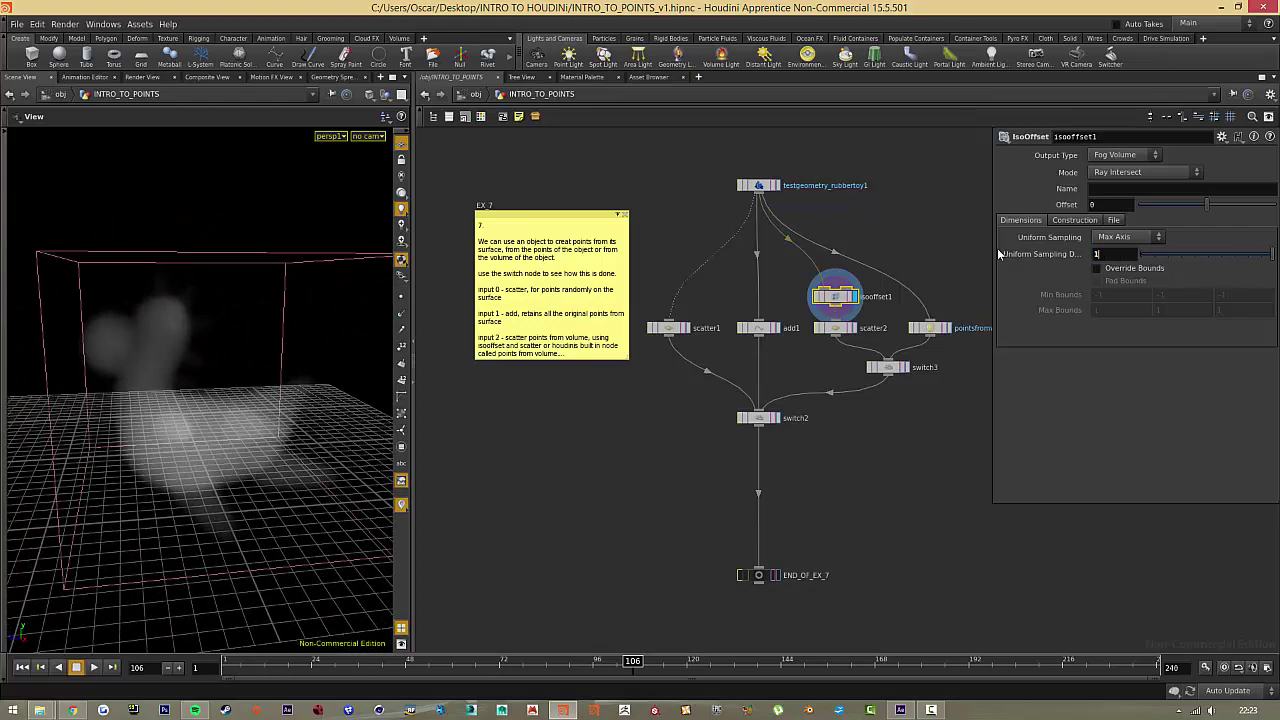
{"action": "key", "text": "Return"}
{"action": "left_click_drag", "start_coordinate": [254, 385], "coordinate": [330, 345]}
{"action": "type", "text": "50"}
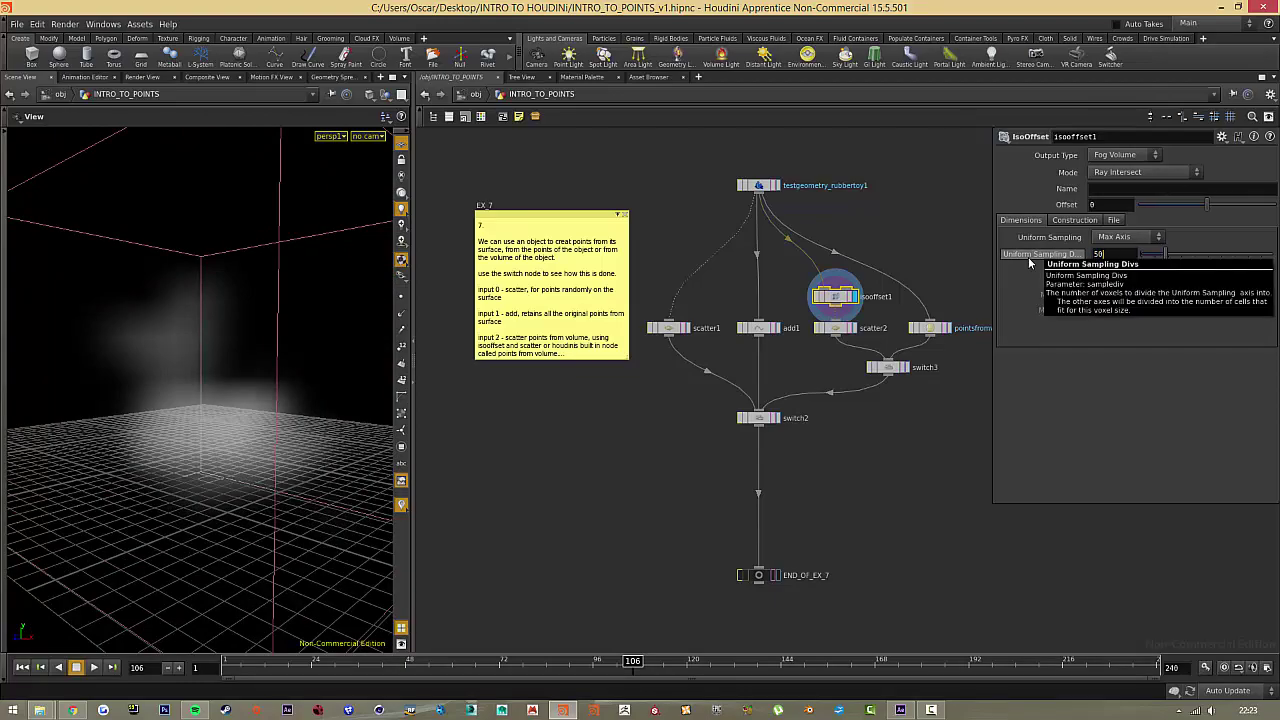
{"action": "key", "text": "Return"}
{"action": "mouse_move", "coordinate": [286, 336]}
{"action": "left_mouse_down"}
{"action": "mouse_move", "coordinate": [355, 347]}
{"action": "mouse_move", "coordinate": [349, 443]}
{"action": "mouse_move", "coordinate": [177, 374]}
{"action": "mouse_move", "coordinate": [251, 366]}
{"action": "mouse_move", "coordinate": [288, 345]}
{"action": "left_mouse_up"}
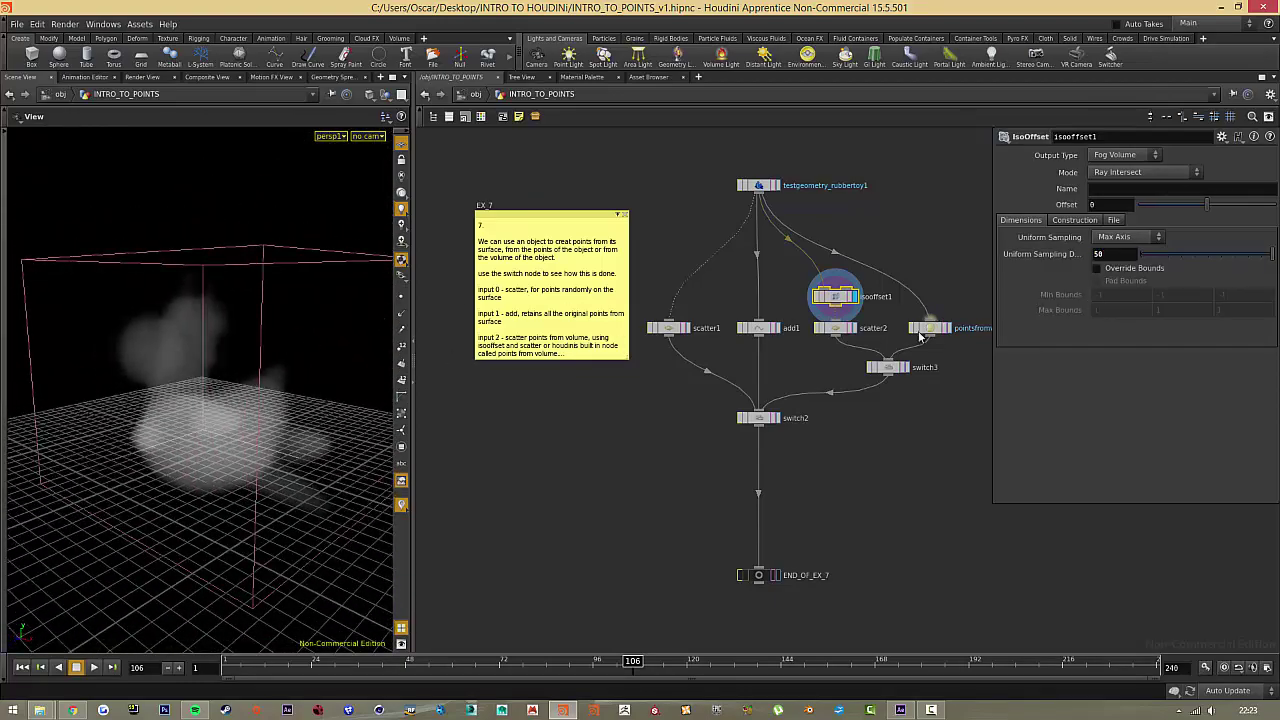
Display the scatter2 node's output and inspect the points scattered inside the toy's volume
{"action": "left_click", "coordinate": [853, 328]}
{"action": "left_click", "coordinate": [838, 329]}
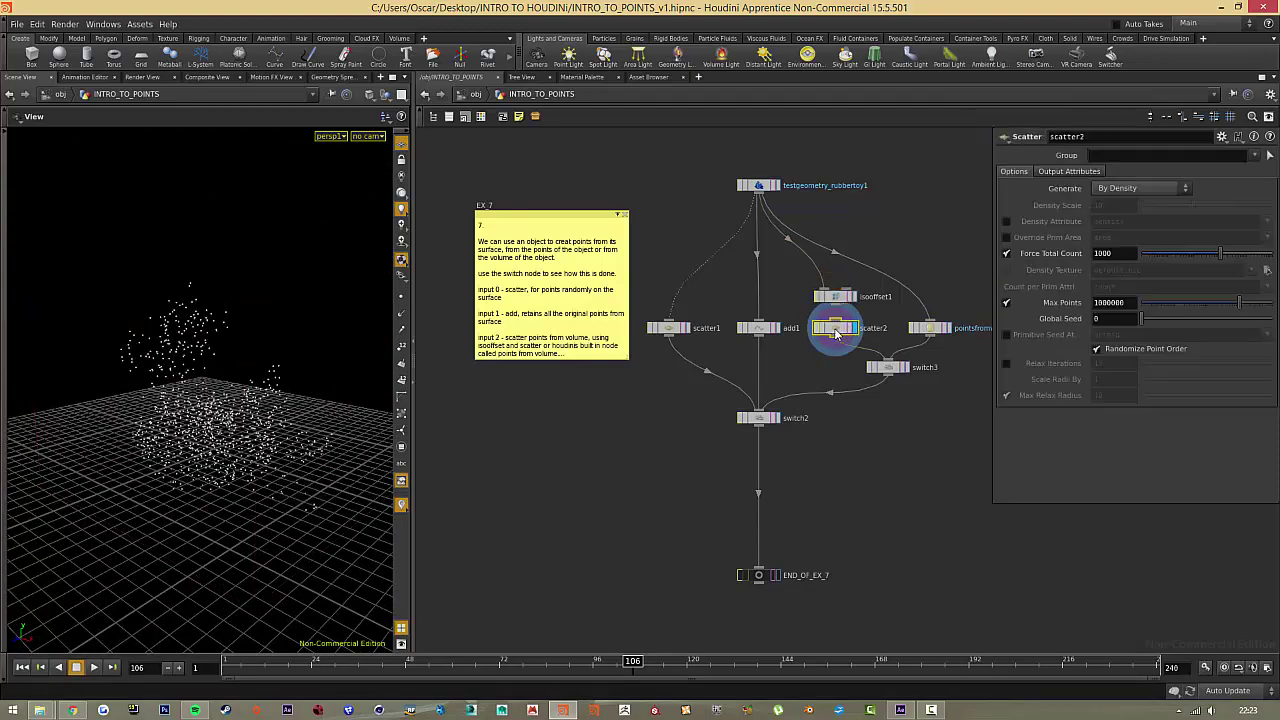
{"action": "mouse_move", "coordinate": [226, 404]}
{"action": "left_mouse_down"}
{"action": "mouse_move", "coordinate": [170, 328]}
{"action": "mouse_move", "coordinate": [309, 418]}
{"action": "mouse_move", "coordinate": [80, 457]}
{"action": "mouse_move", "coordinate": [240, 395]}
{"action": "left_mouse_up"}
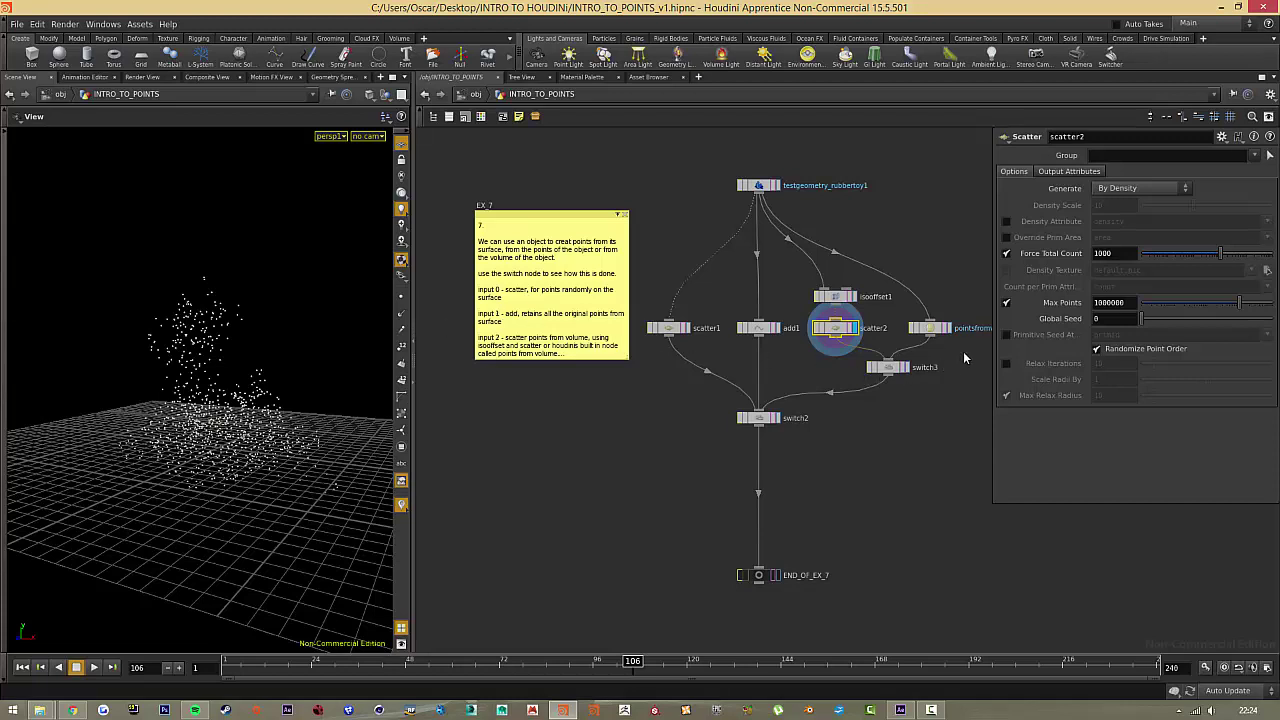
Display the pointsfromvolume1 node, examine the network inside it and return to the INTRO_TO_POINTS level
{"action": "middle_click_drag", "start_coordinate": [944, 339], "coordinate": [759, 394]}
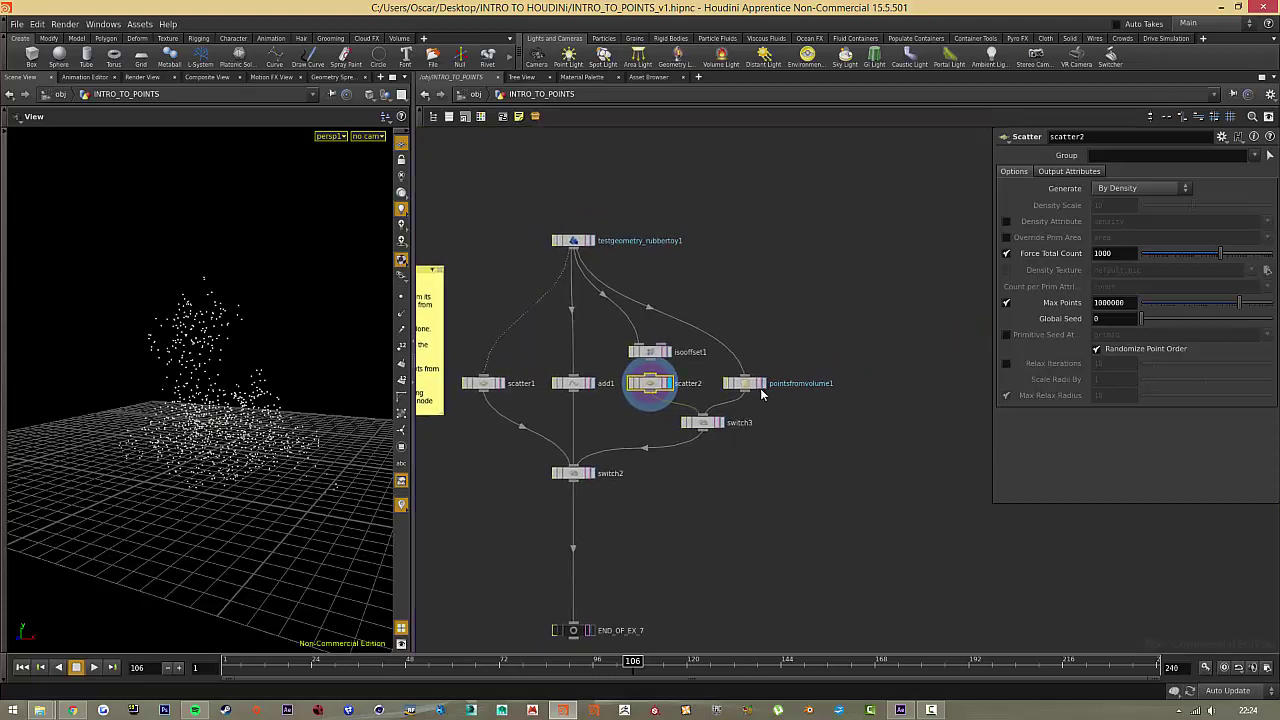
{"action": "left_click", "coordinate": [755, 383]}
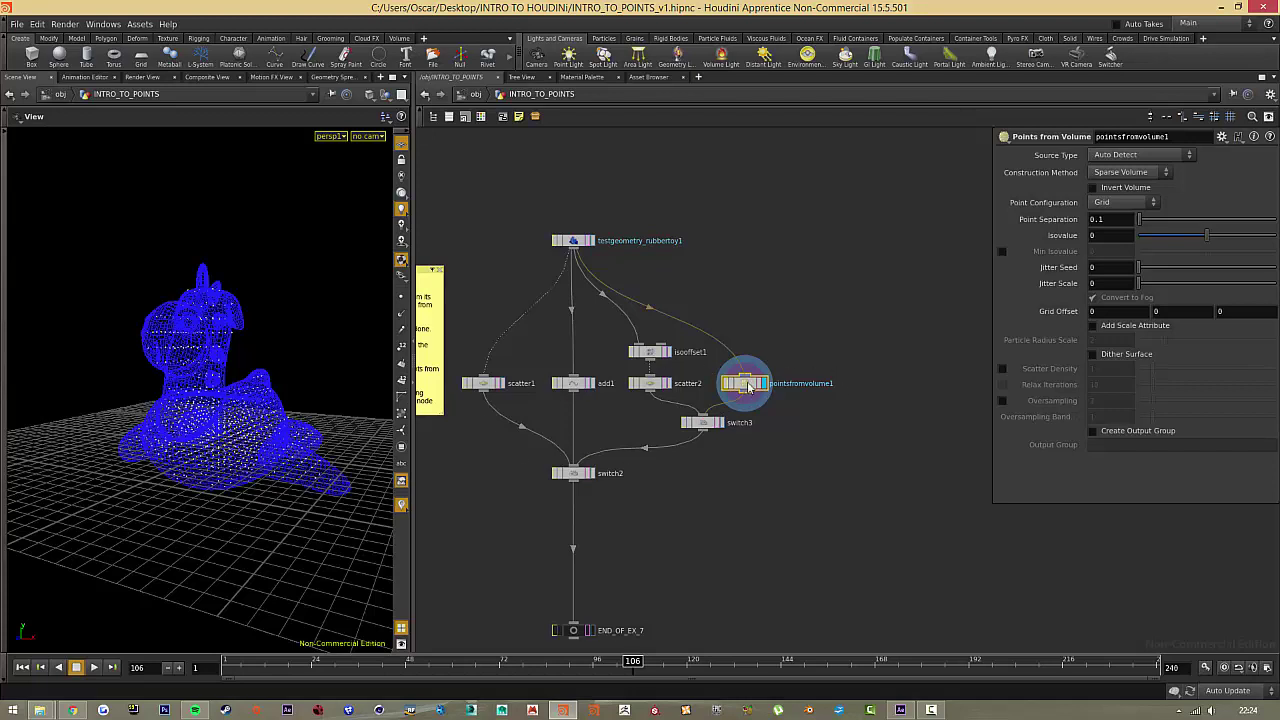
{"action": "double_click", "coordinate": [748, 385]}
{"action": "scroll", "coordinate": [858, 360], "scroll_direction": "down", "scroll_amount": 4}
{"action": "middle_click_drag", "start_coordinate": [858, 362], "coordinate": [788, 565]}
{"action": "scroll", "coordinate": [842, 417], "scroll_direction": "down", "scroll_amount": 6}
{"action": "middle_click_drag", "start_coordinate": [882, 256], "coordinate": [653, 347]}
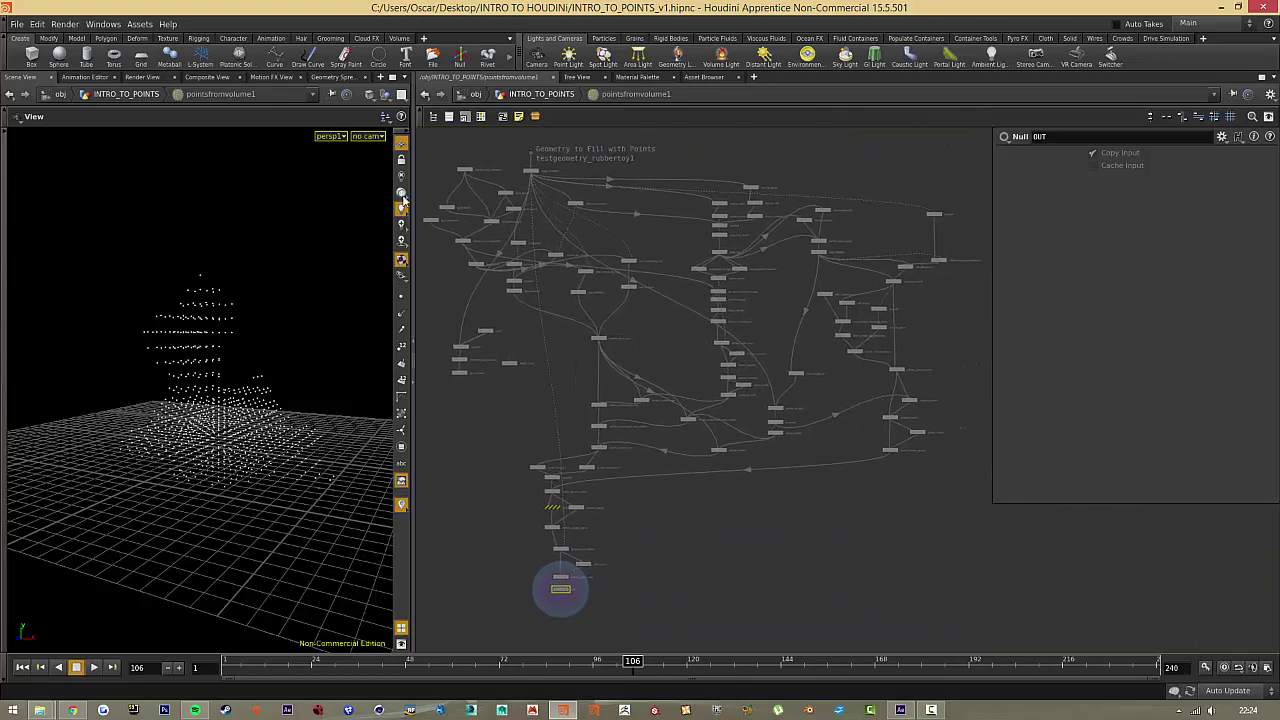
{"action": "left_click", "coordinate": [538, 94]}
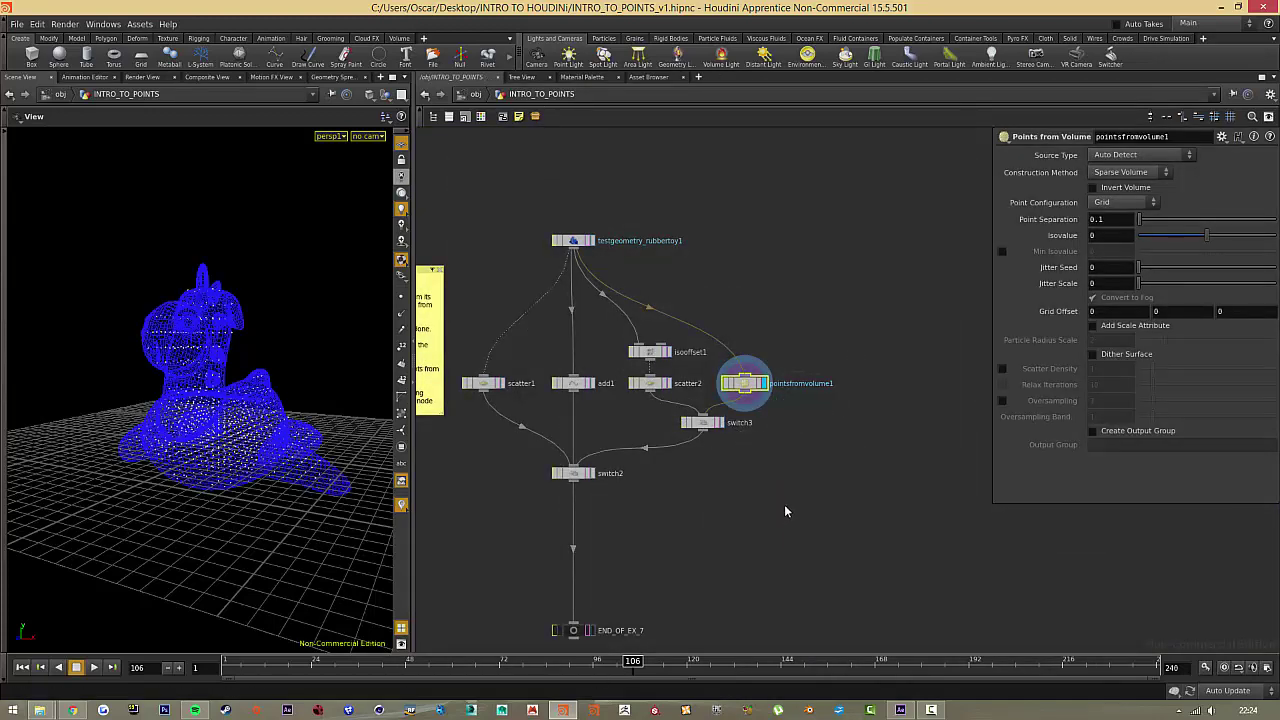
Display the switch3 node that chooses between scatter2 and pointsfromvolume1, and view its parameters
{"action": "scroll", "coordinate": [735, 372], "scroll_direction": "up", "scroll_amount": 5}
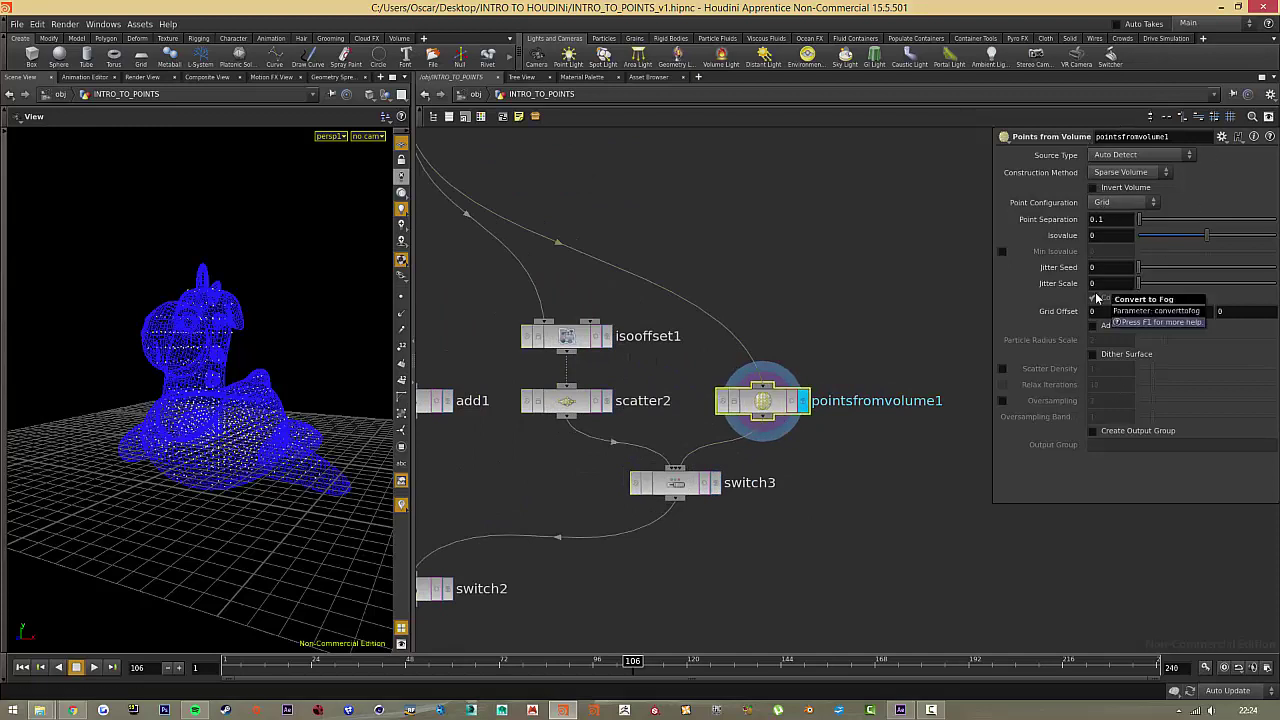
{"action": "left_click", "coordinate": [714, 483]}
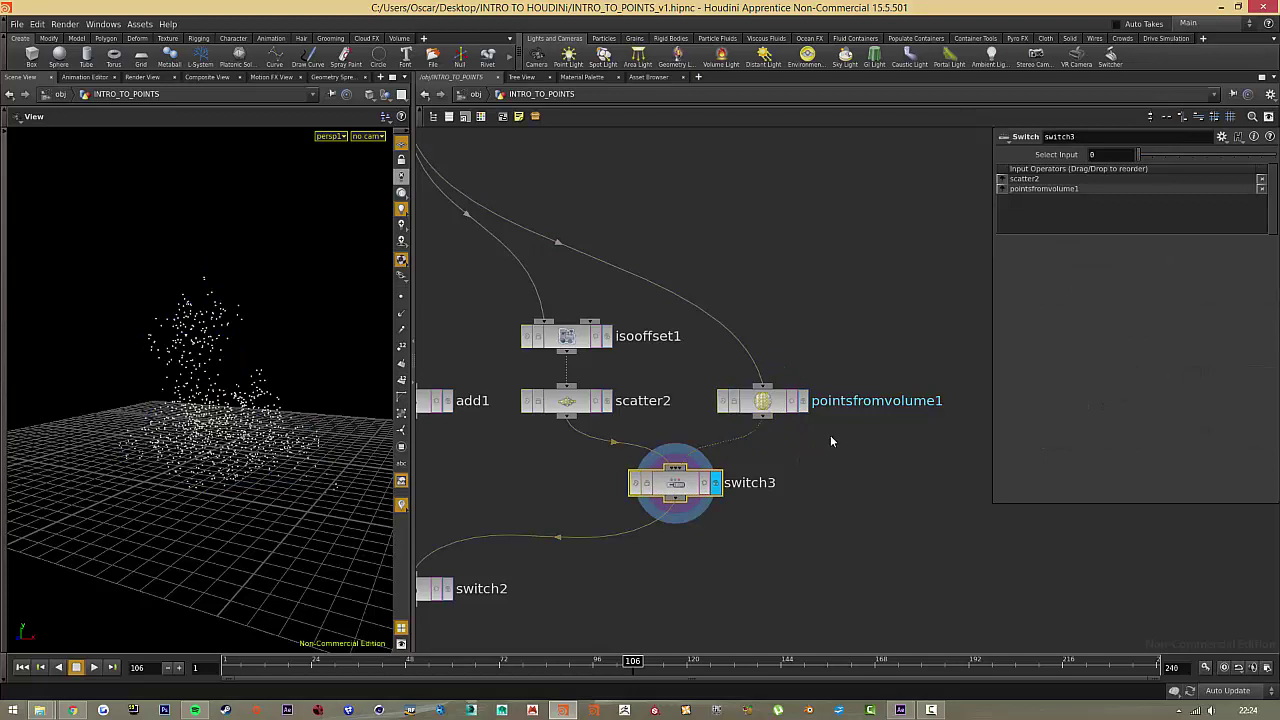
{"action": "left_click_drag", "start_coordinate": [865, 427], "coordinate": [700, 465]}
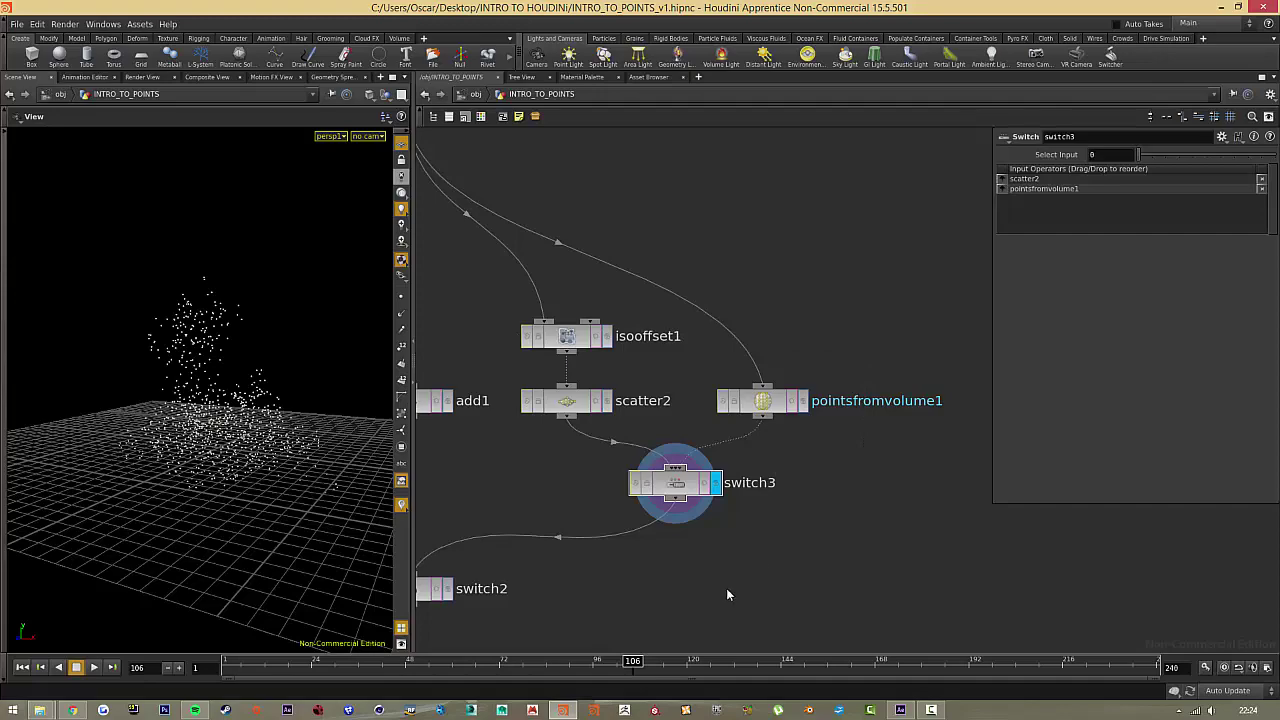
Display the switch2 node, view its three input operators and inspect the resulting points
{"action": "scroll", "coordinate": [730, 570], "scroll_direction": "down", "scroll_amount": 3}
{"action": "middle_click_drag", "start_coordinate": [705, 565], "coordinate": [777, 383]}
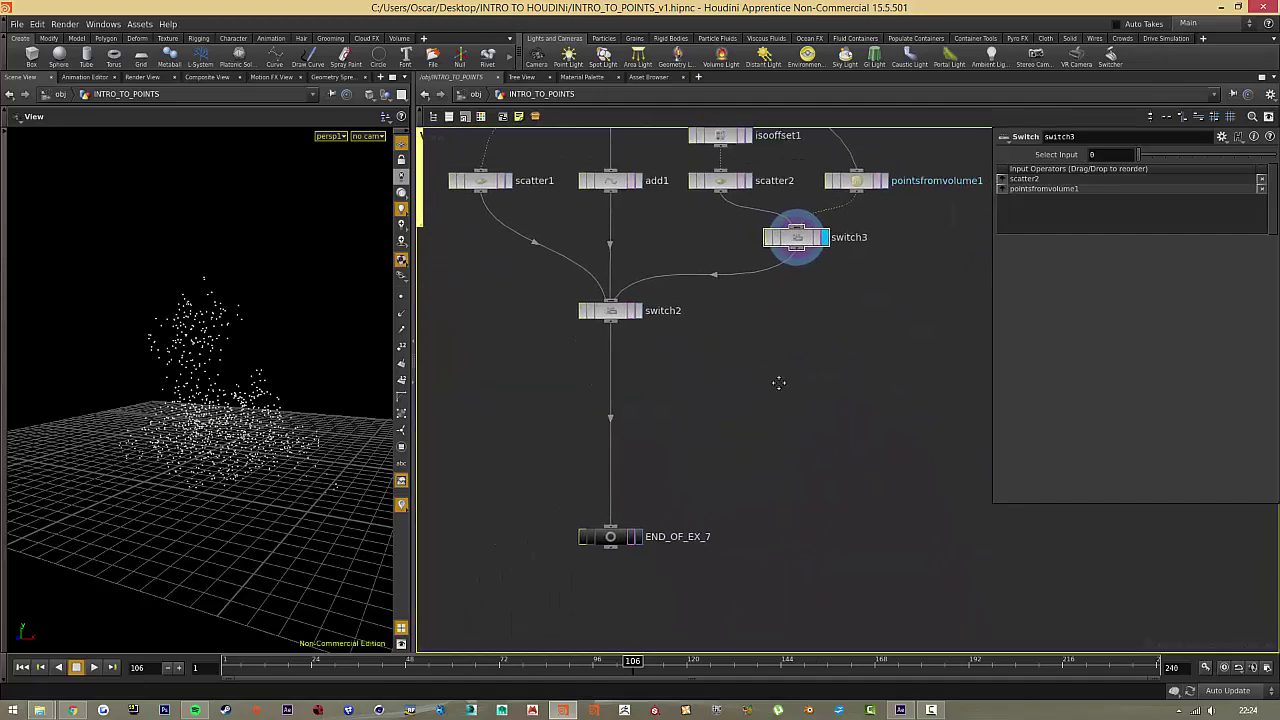
{"action": "left_click_drag", "start_coordinate": [300, 386], "coordinate": [248, 391], "text": "alt"}
{"action": "left_click", "coordinate": [638, 311]}
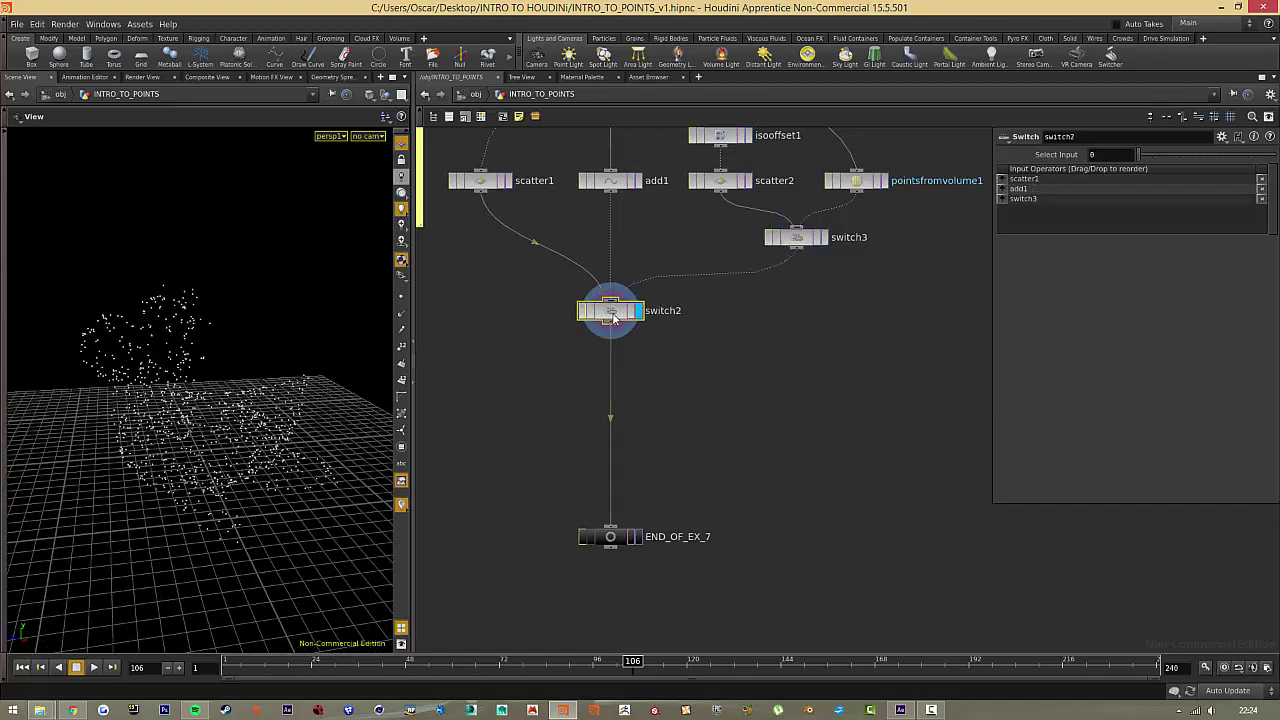
{"action": "mouse_move", "coordinate": [342, 395]}
{"action": "left_mouse_down", "text": "alt"}
{"action": "mouse_move", "coordinate": [326, 391]}
{"action": "mouse_move", "coordinate": [345, 402]}
{"action": "left_mouse_up", "text": "alt"}
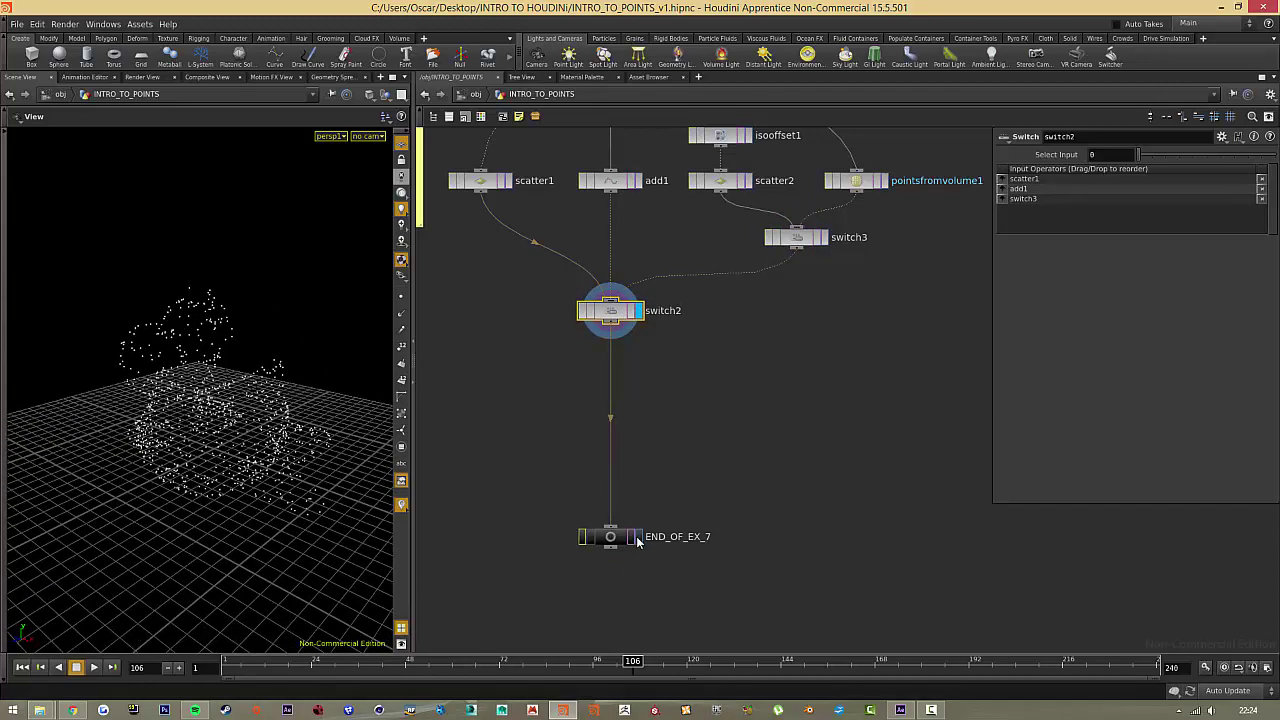